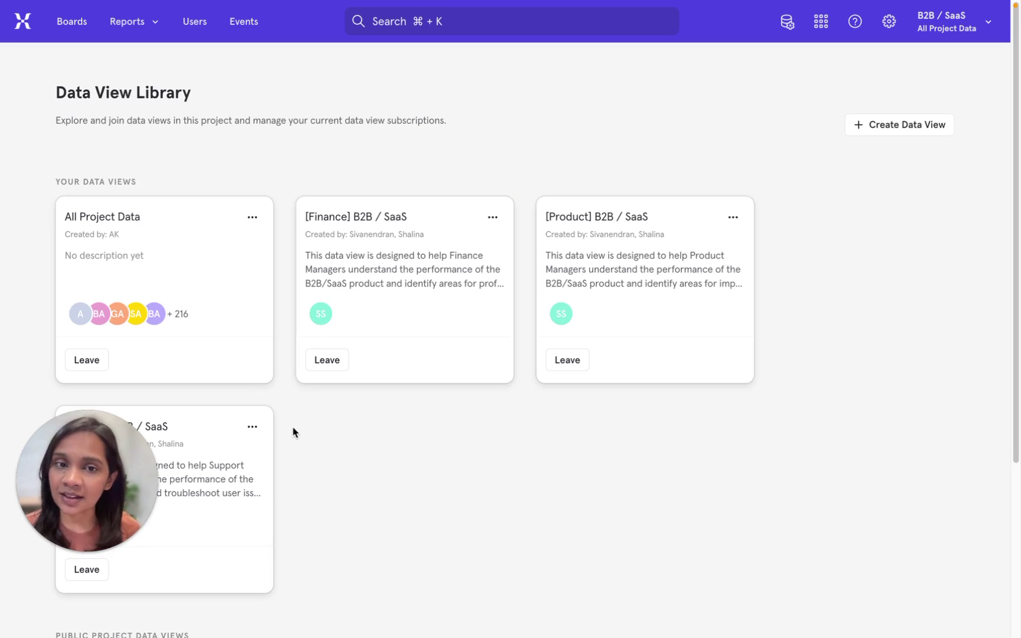
- Switch to the [Support] B2B / SaaS data view and glance at its events without picking one
{"action": "left_click", "coordinate": [175, 434]}
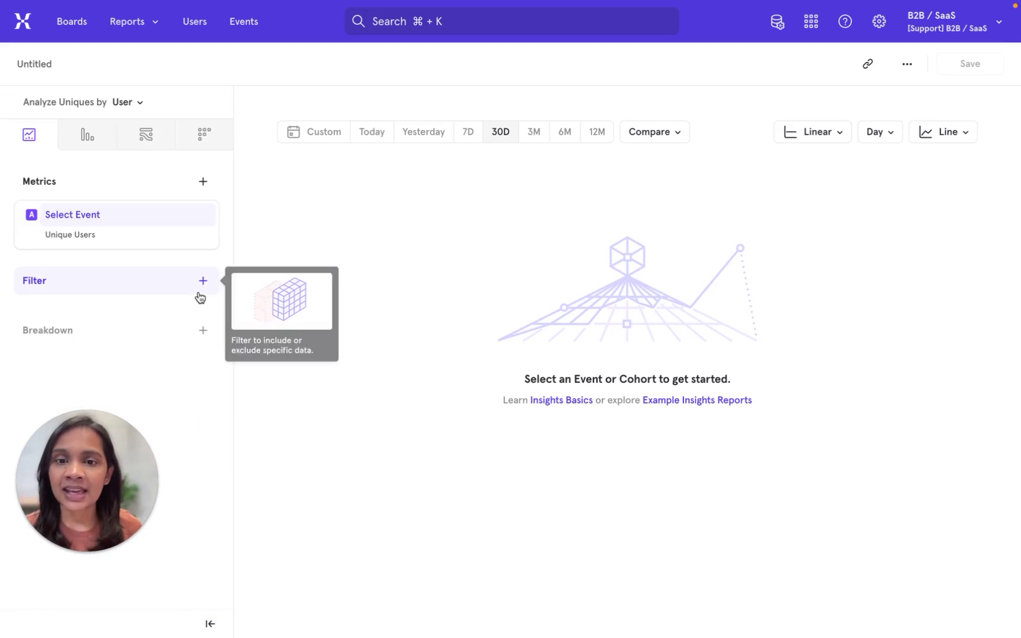
{"action": "left_click", "coordinate": [100, 218]}
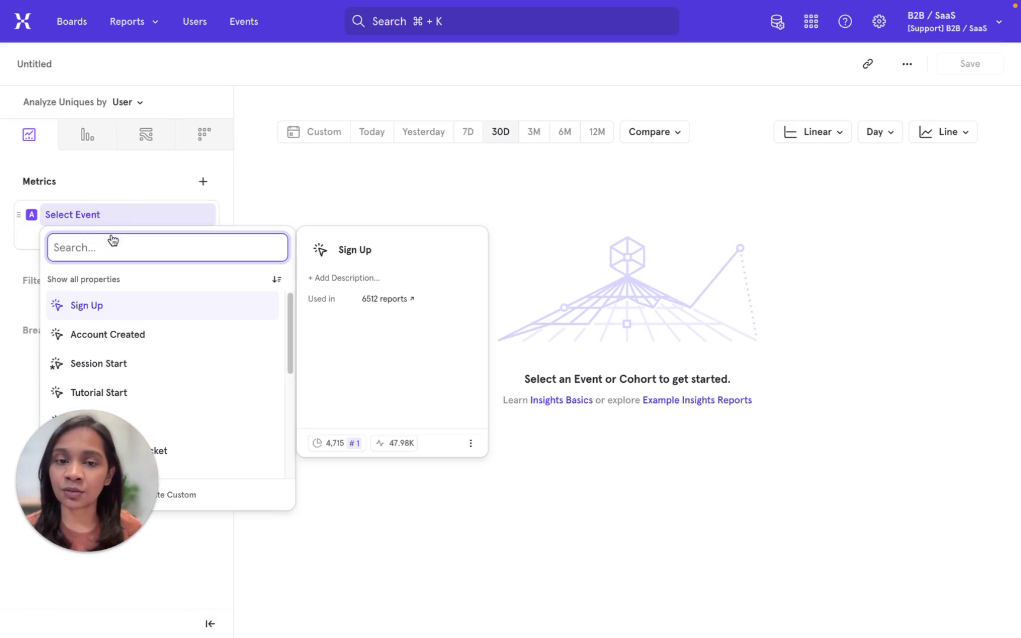
{"action": "scroll", "coordinate": [130, 411], "scroll_direction": "down", "scroll_amount": 1}
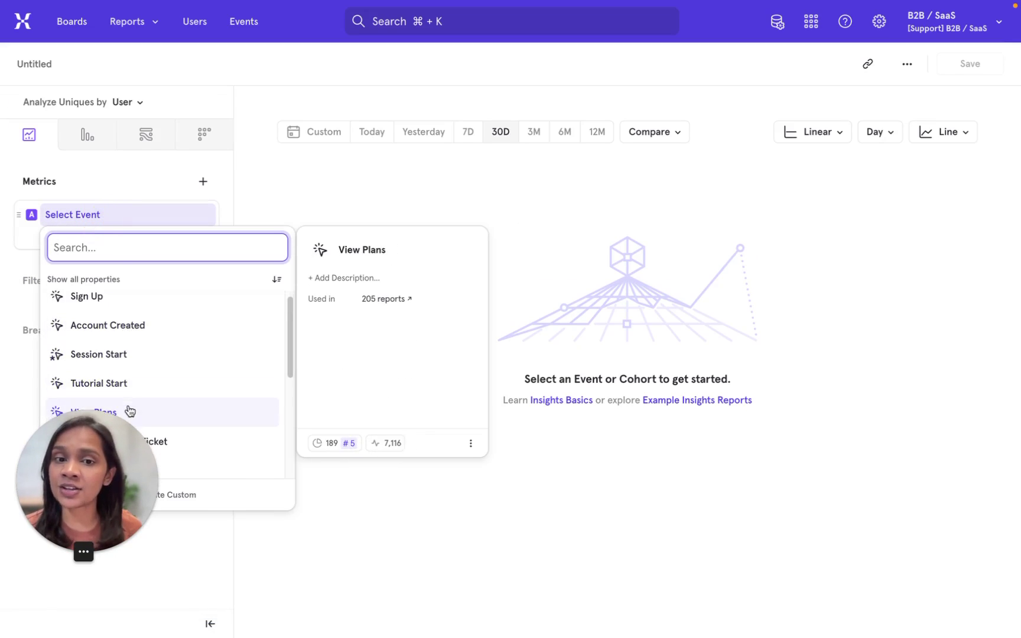
{"action": "scroll", "coordinate": [131, 414], "scroll_direction": "down", "scroll_amount": 2}
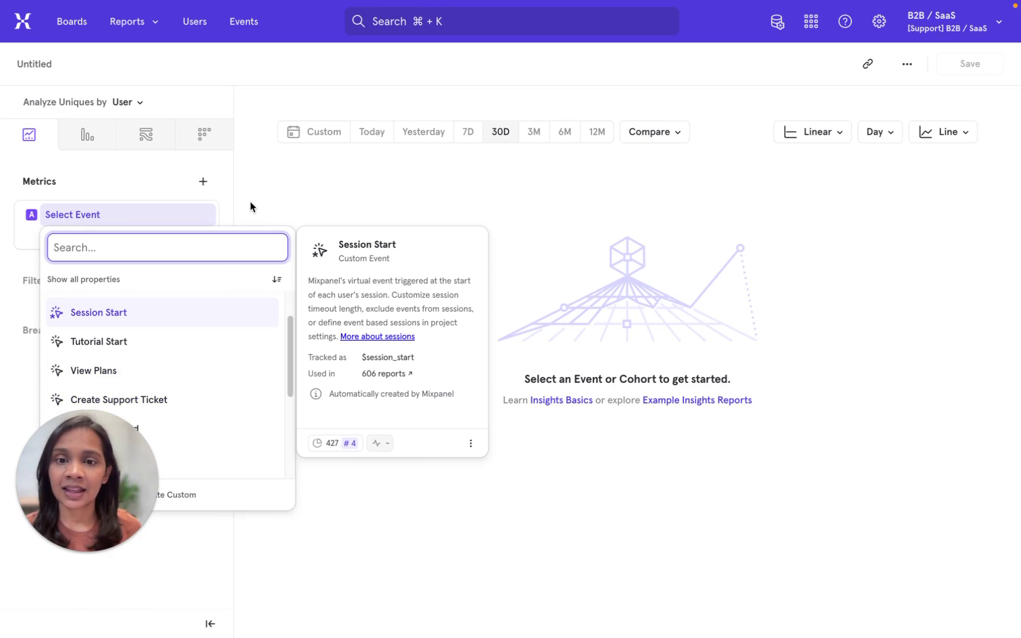
{"action": "left_click", "coordinate": [268, 191]}
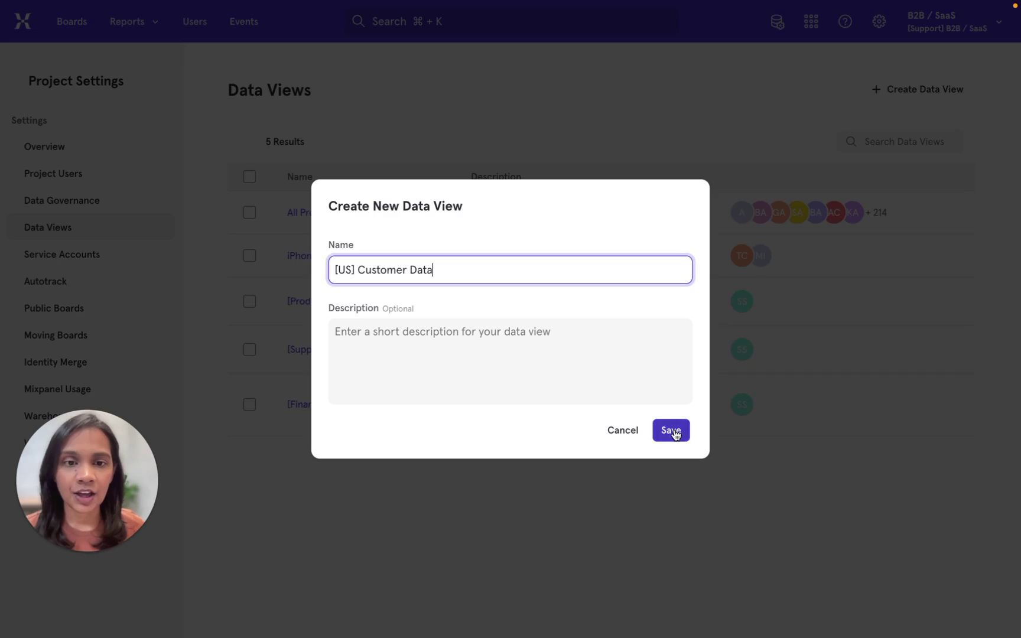
- Save the '[US] Customer Data' view and open its overview details
{"action": "left_click", "coordinate": [673, 429]}
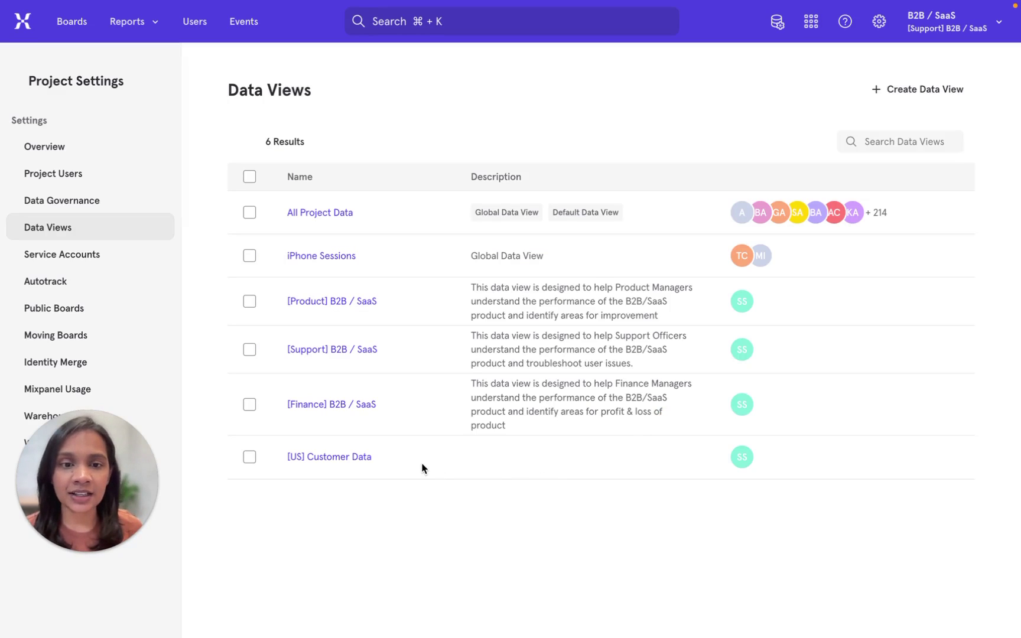
{"action": "left_click", "coordinate": [357, 459]}
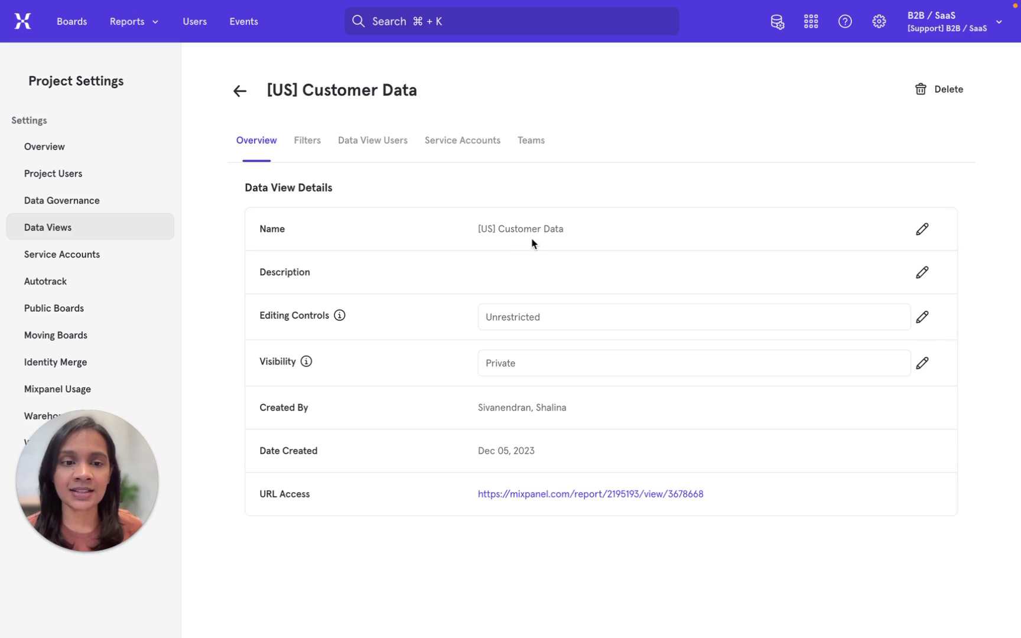
- Add a User Profile filter 'Country Code equals United States' to the view and save it
{"action": "left_click", "coordinate": [314, 149]}
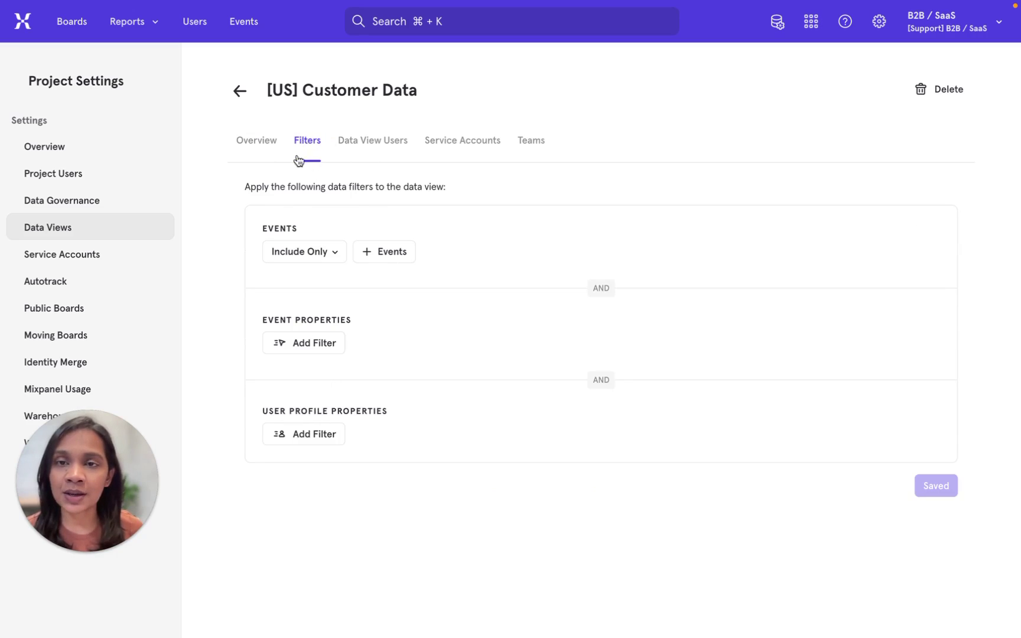
{"action": "triple_click", "coordinate": [309, 411]}
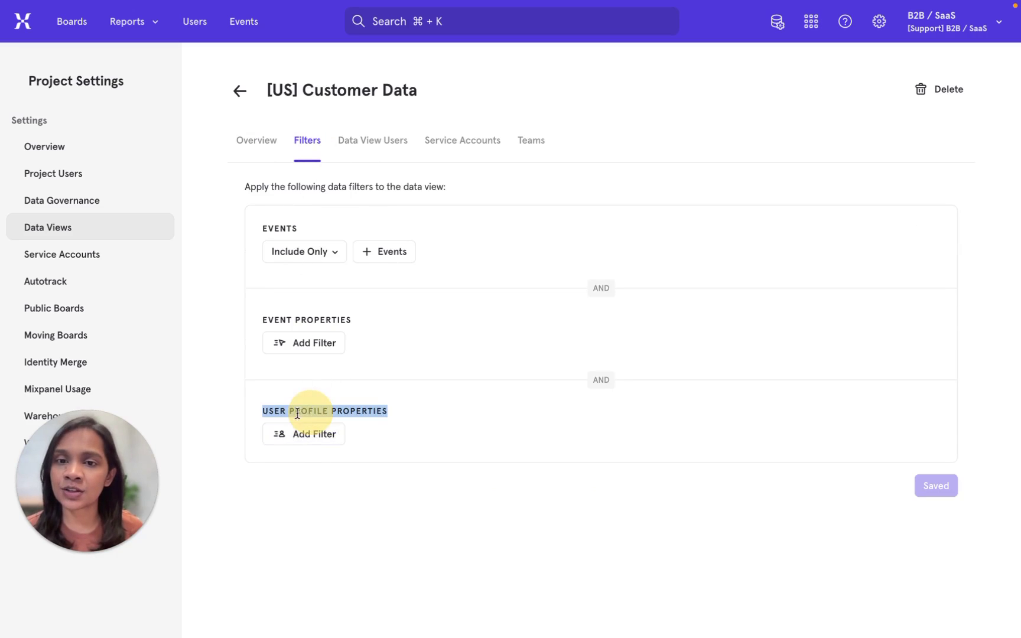
{"action": "left_click", "coordinate": [291, 411]}
{"action": "left_click", "coordinate": [308, 437]}
{"action": "left_click", "coordinate": [316, 531]}
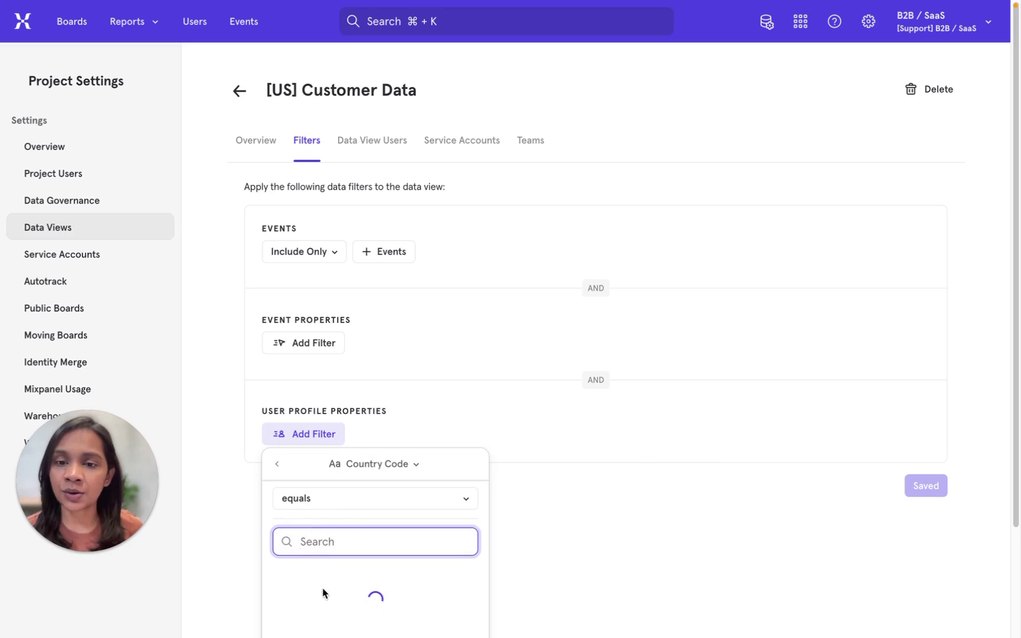
{"action": "scroll", "coordinate": [327, 593], "scroll_direction": "down", "scroll_amount": 1}
{"action": "left_click", "coordinate": [283, 589]}
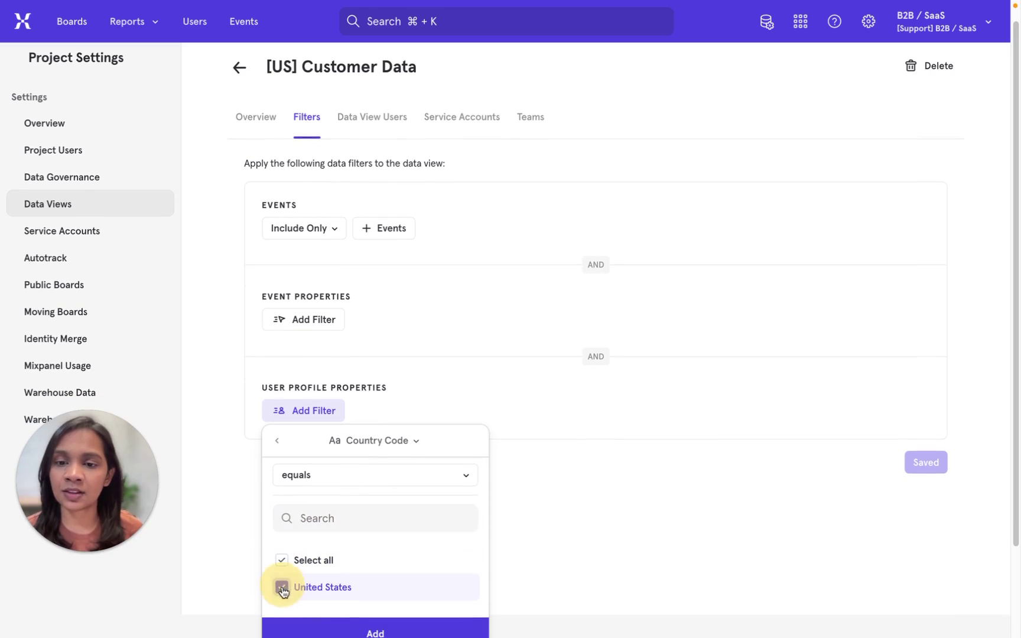
{"action": "scroll", "coordinate": [319, 596], "scroll_direction": "down", "scroll_amount": 1}
{"action": "left_click", "coordinate": [361, 616]}
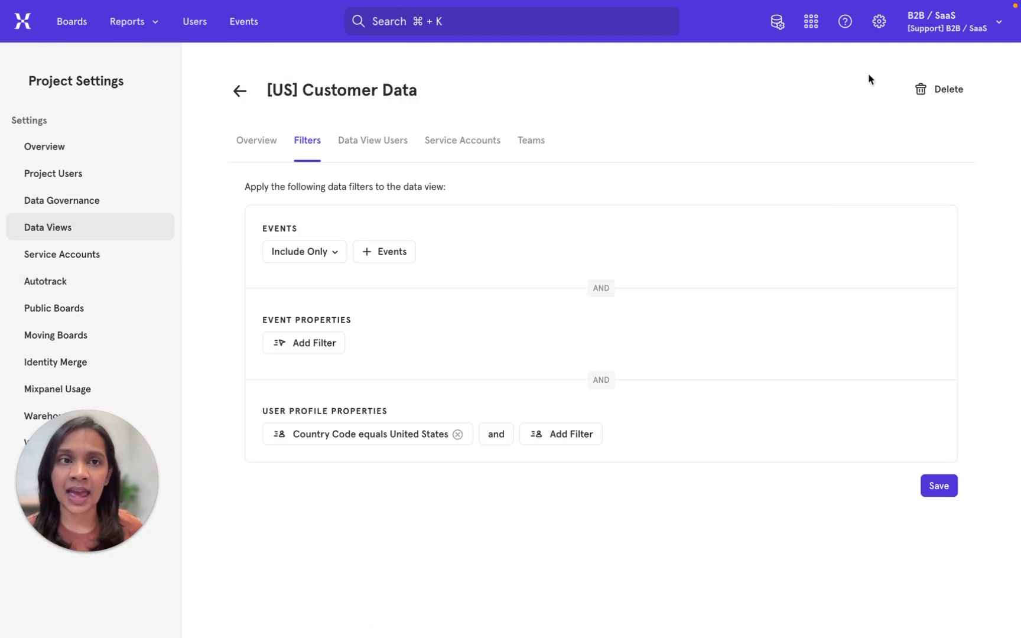
{"action": "left_click", "coordinate": [941, 488]}
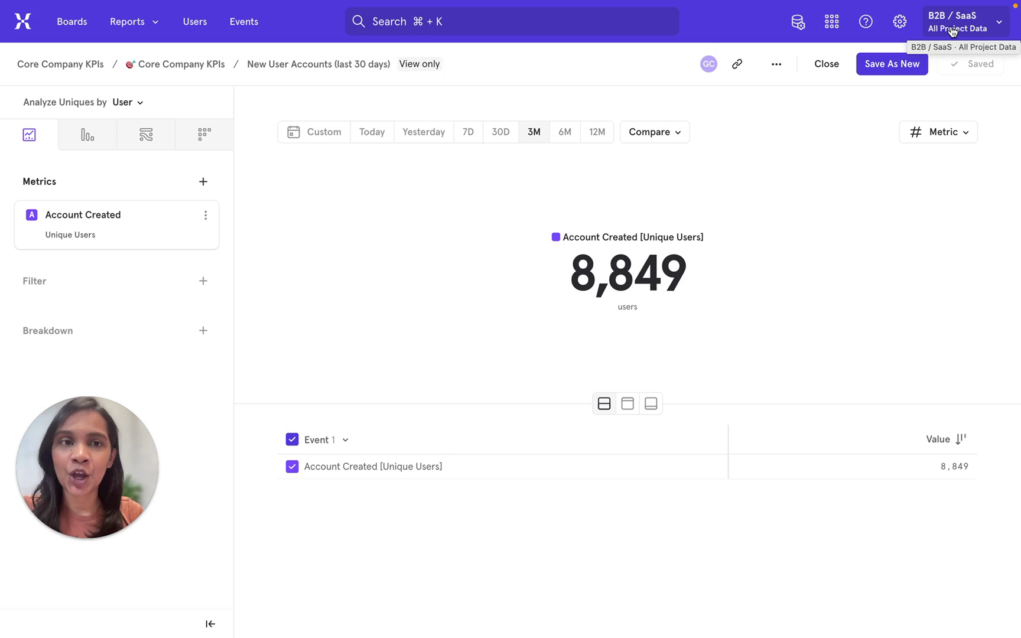
- Switch the report to the '[US] Customer Data' view from the top-bar selector
{"action": "left_click", "coordinate": [952, 33]}
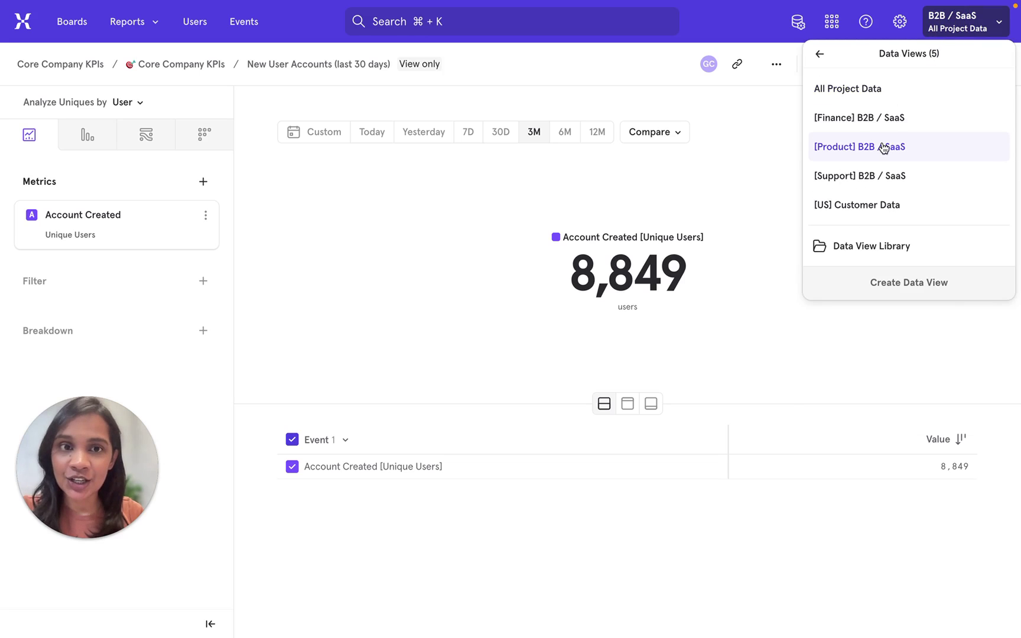
{"action": "left_click", "coordinate": [852, 208]}
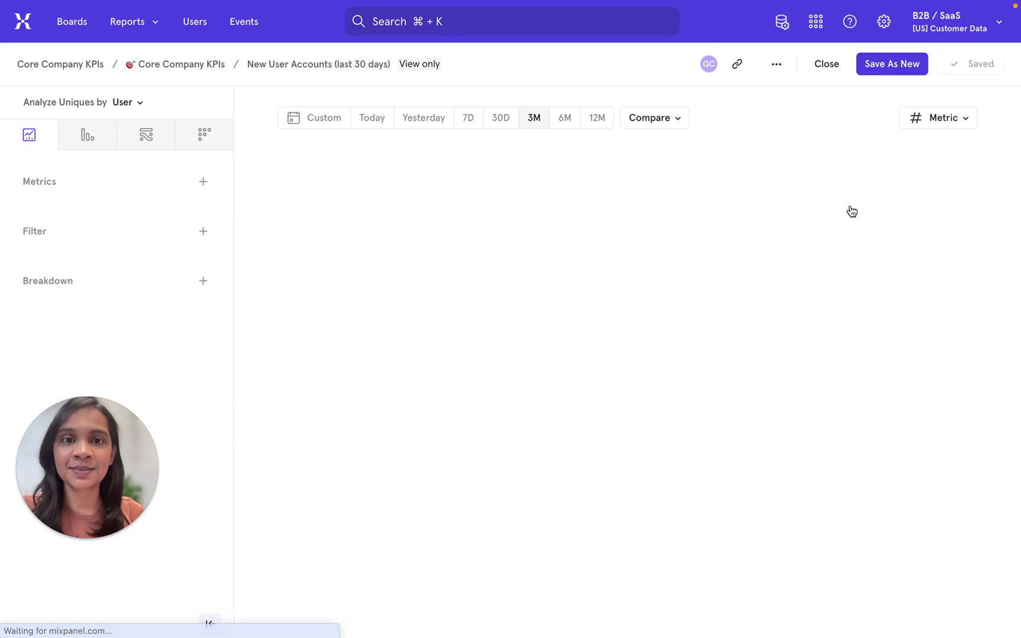